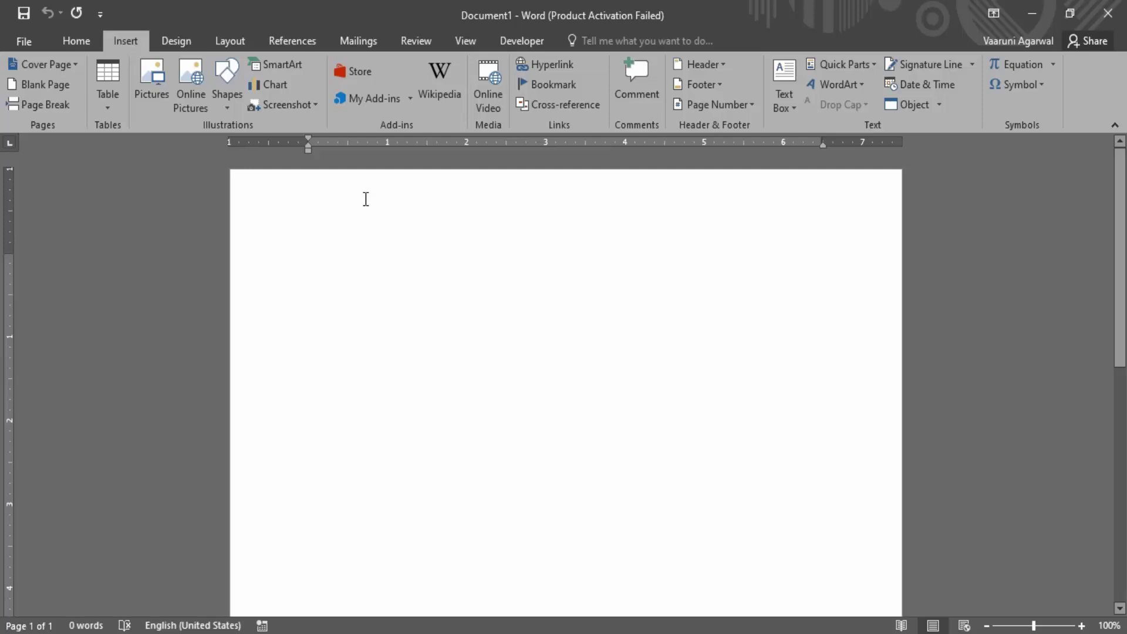
Step: Browse the Home, Insert and Layout tabs, ending on the References commands
left_click(76, 40)
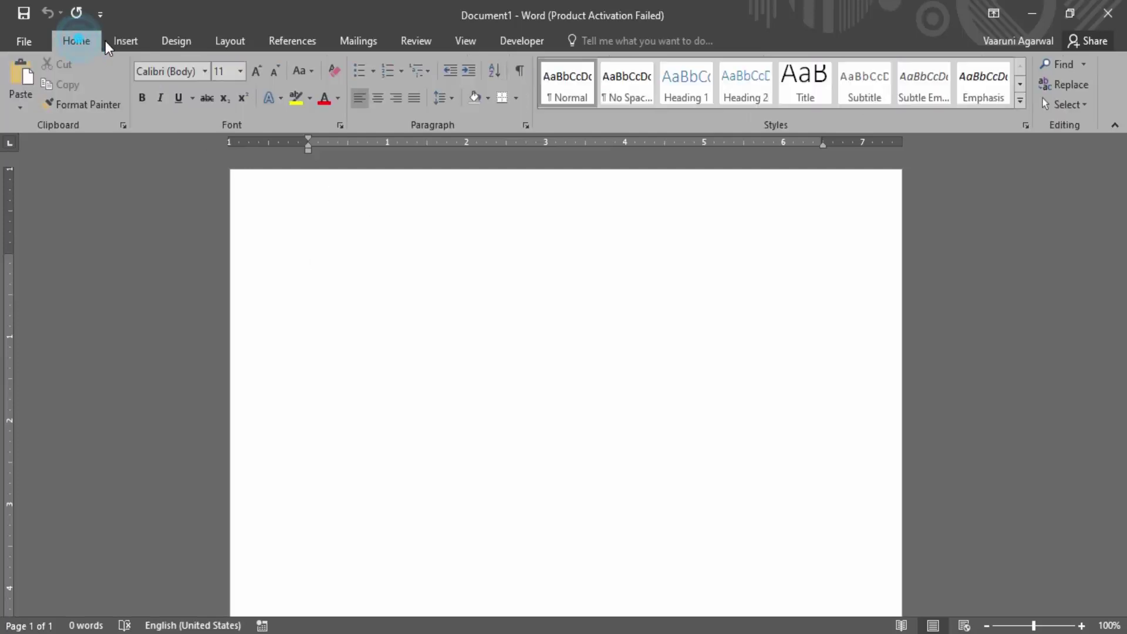
left_click(125, 41)
left_click(230, 40)
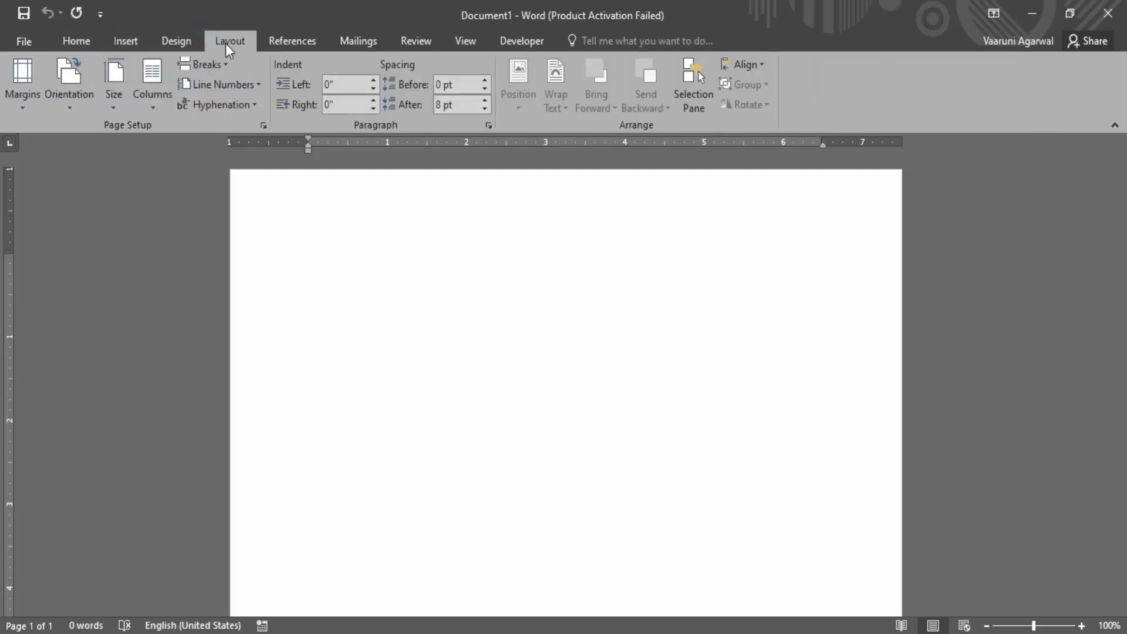
left_click(280, 38)
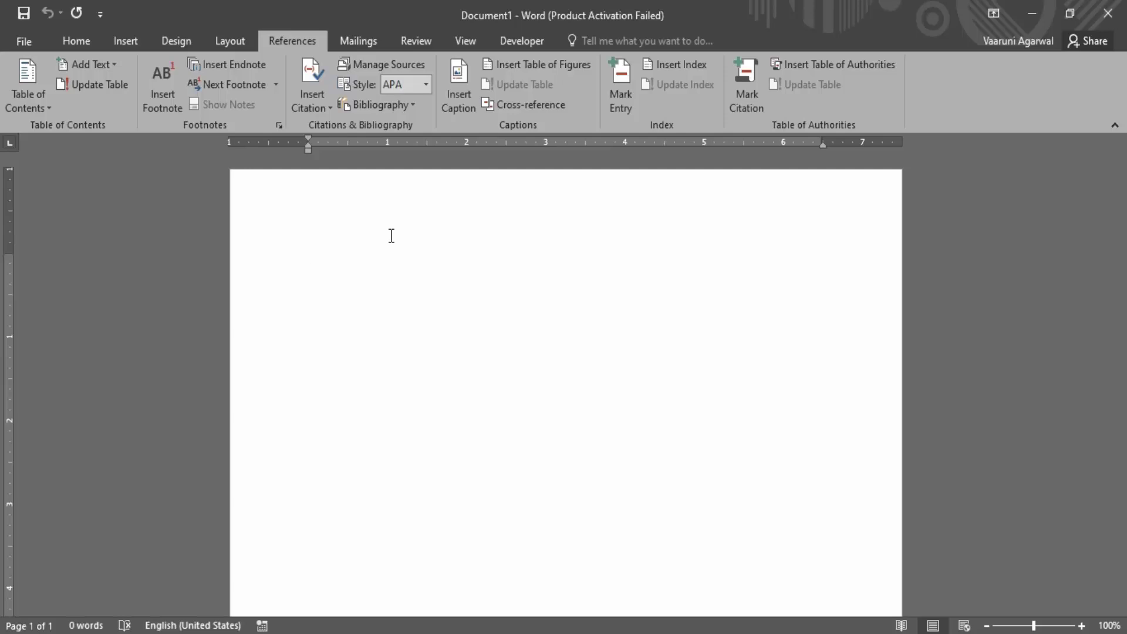
Step: From the Home tab, collapse the ribbon to tab names via its right-click menu
left_click(63, 44)
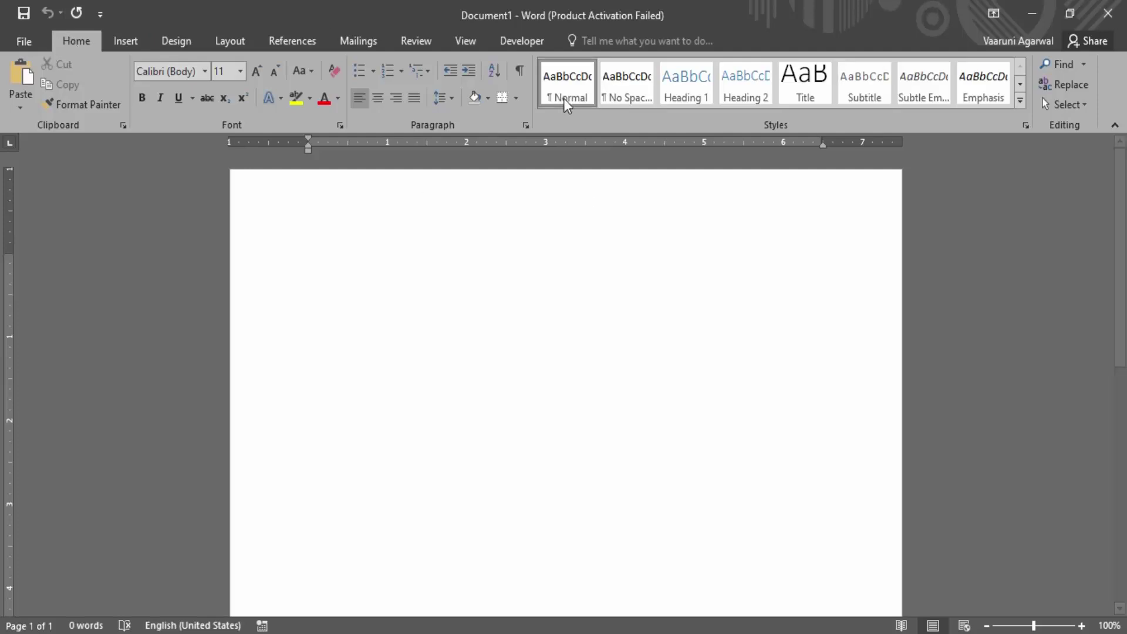
right_click(553, 128)
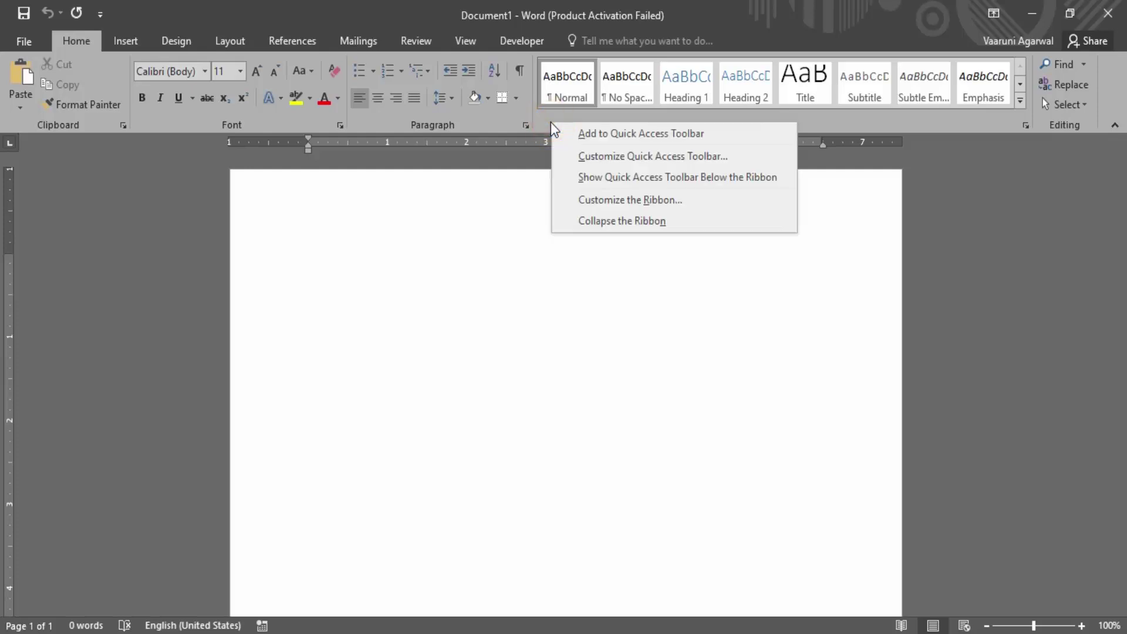
left_click(669, 225)
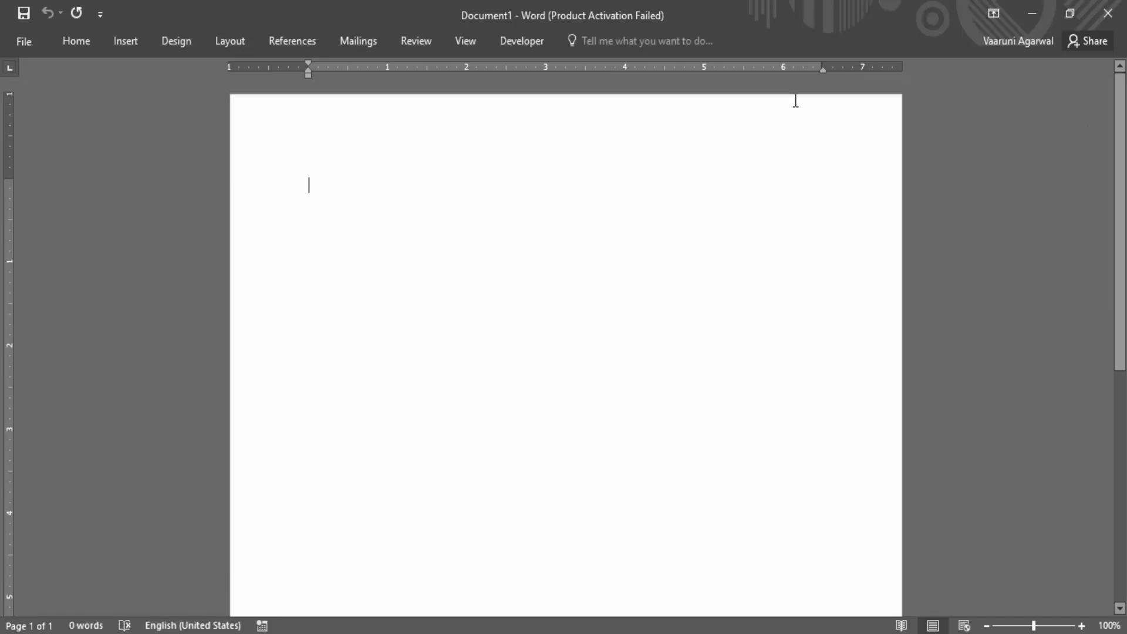
scroll(736, 453, "down", 5)
scroll(736, 454, "down", 5)
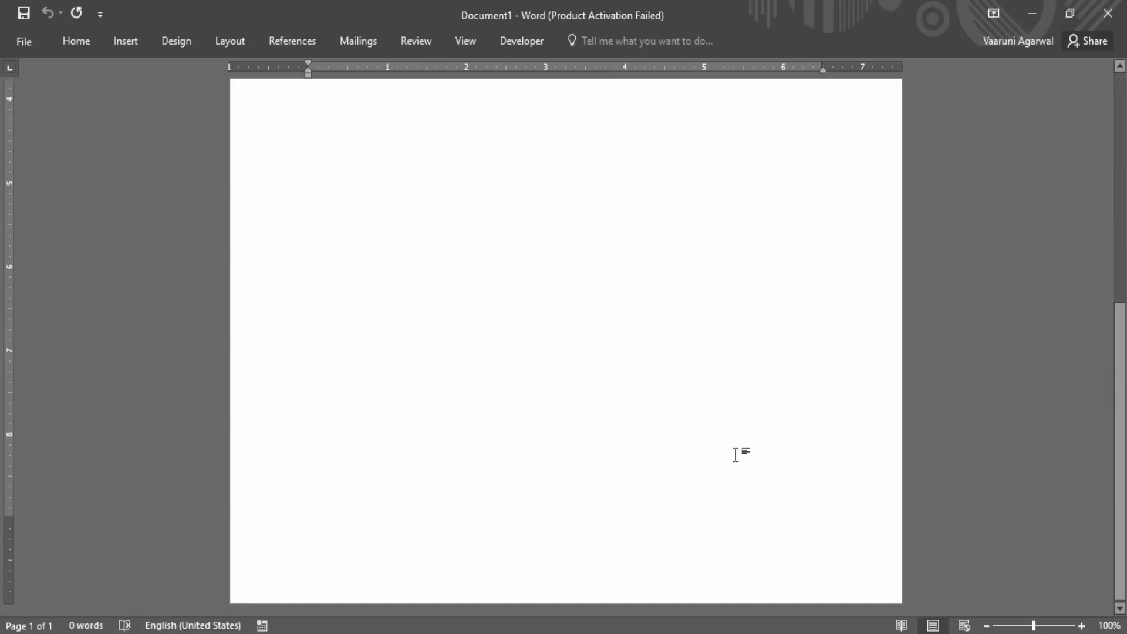
scroll(735, 454, "up", 5)
scroll(736, 453, "up", 5)
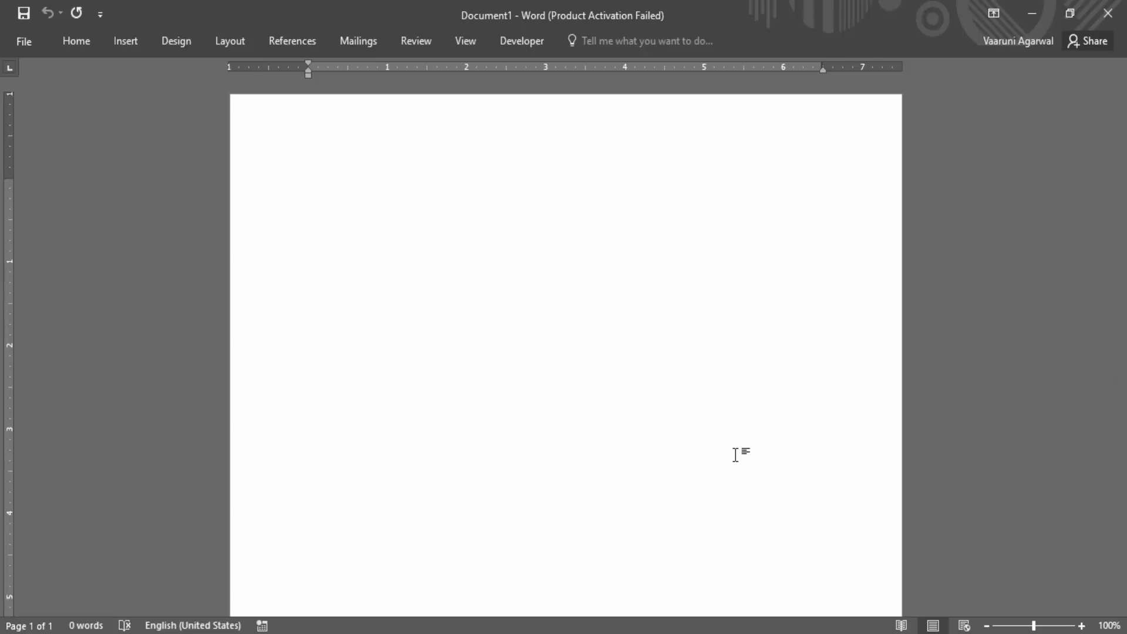
Step: Peek at the Home commands, dismiss them by clicking the page, then show them again
left_click(85, 38)
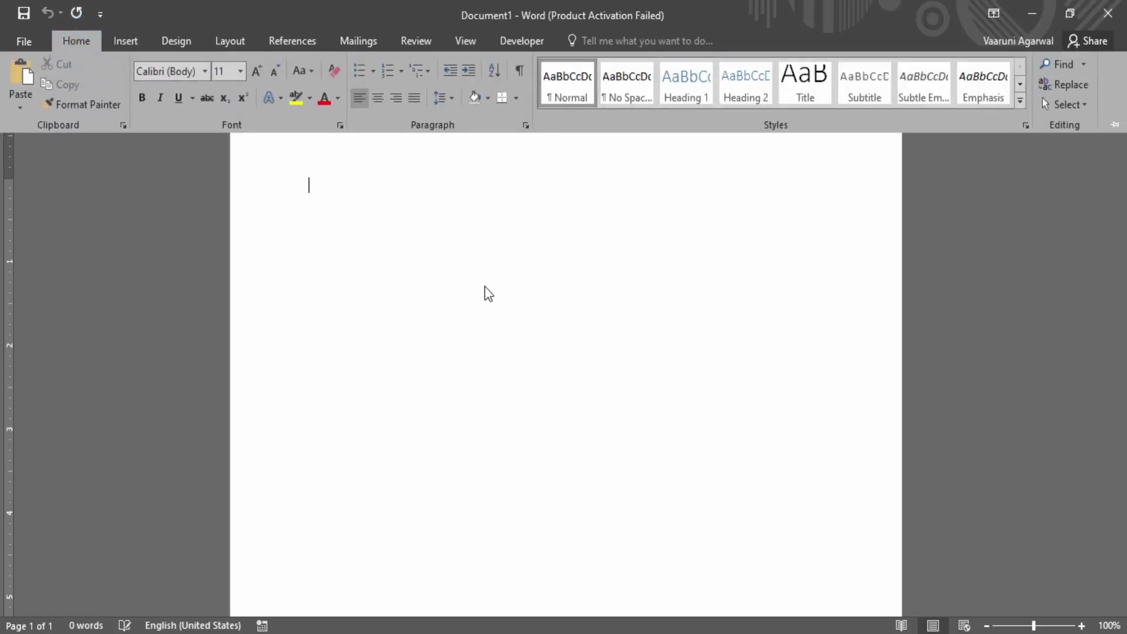
left_click(272, 226)
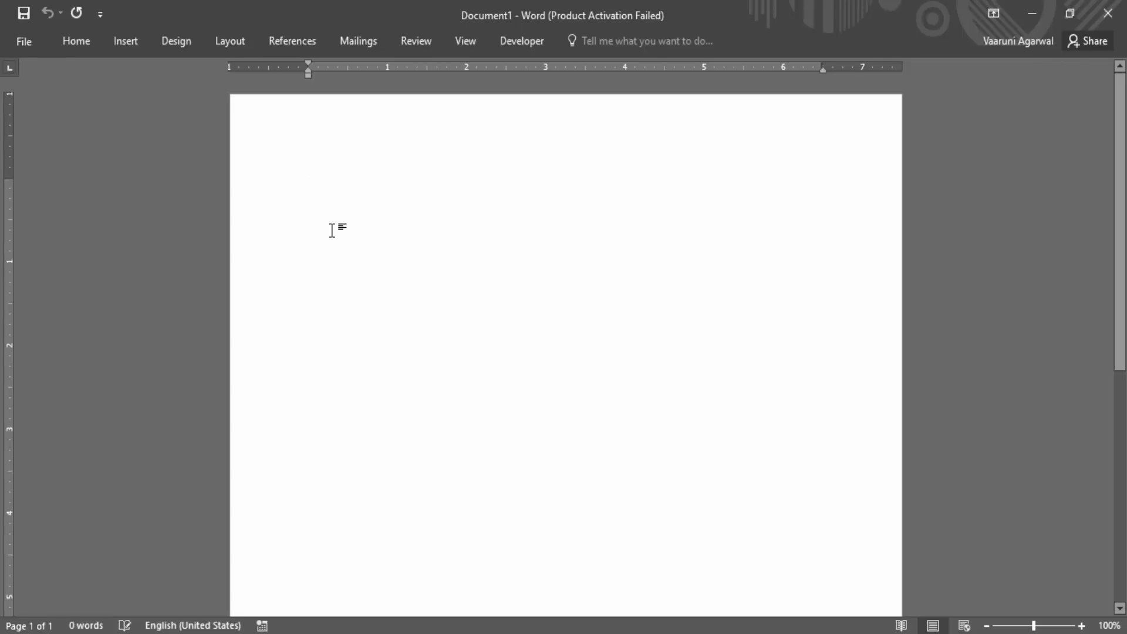
left_click(89, 46)
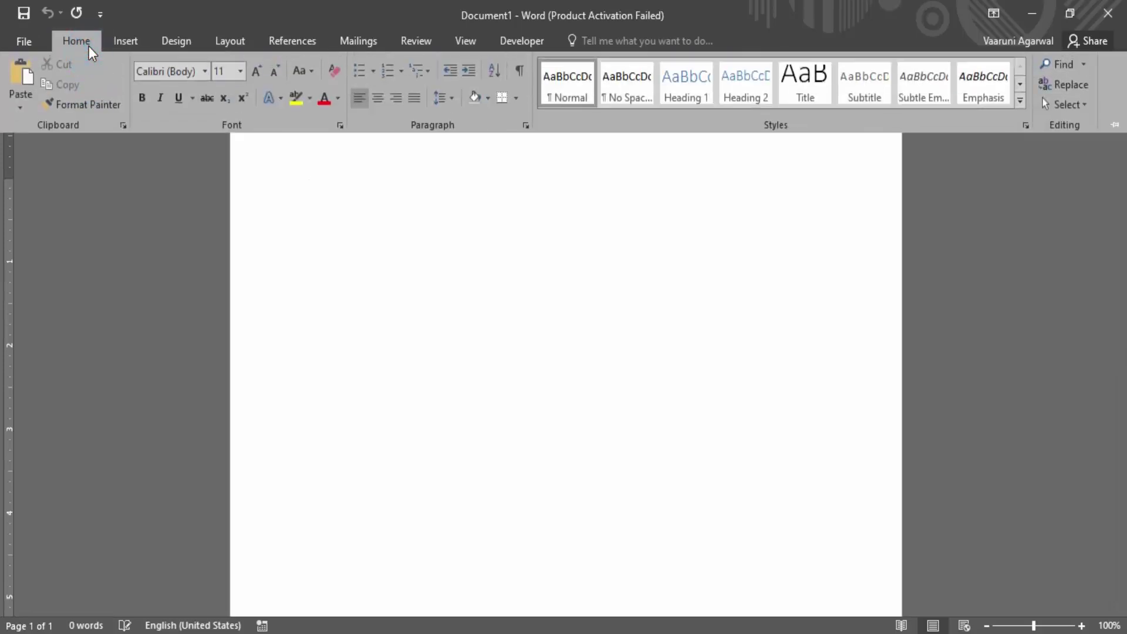
Step: Uncheck Collapse the Ribbon in the ribbon's right-click menu to pin it open
right_click(557, 121)
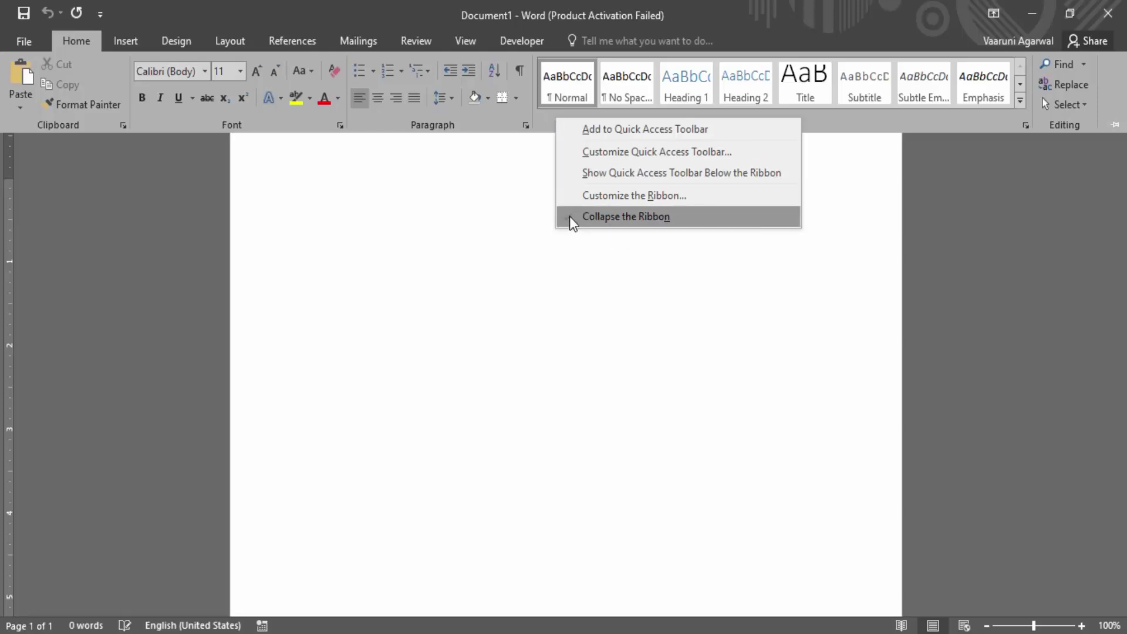
left_click(575, 220)
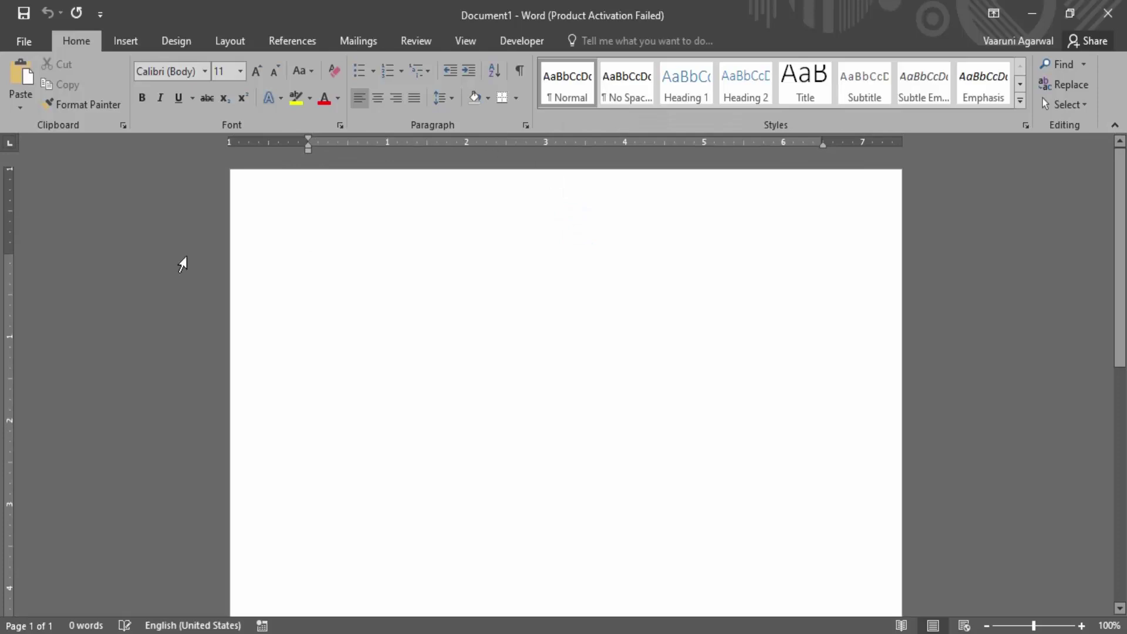
left_click(327, 267)
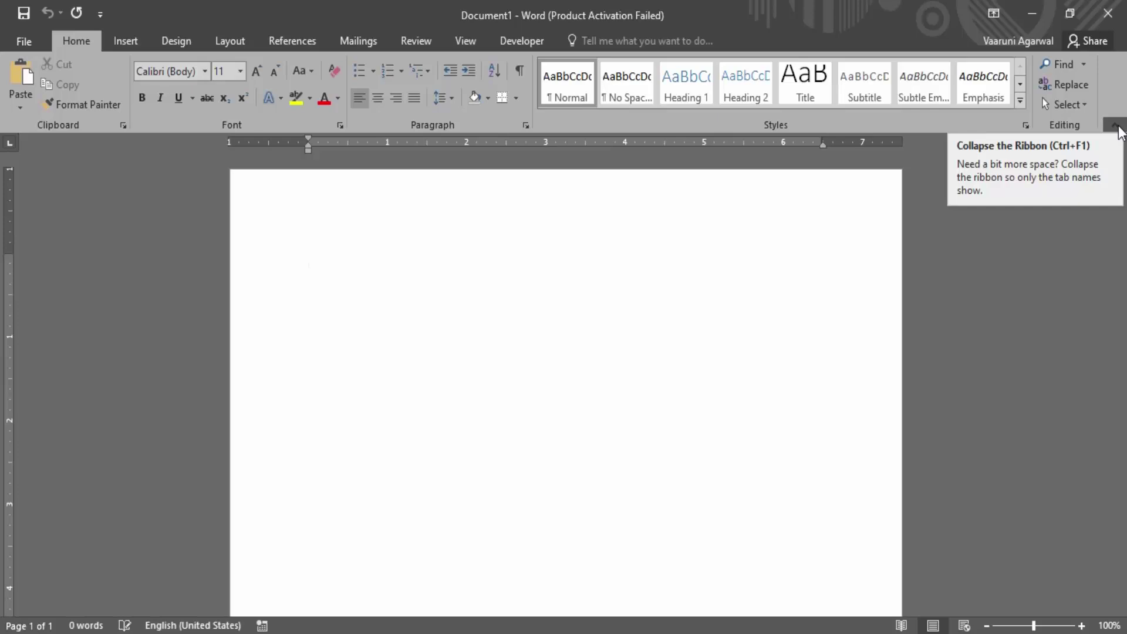
left_click(1119, 131)
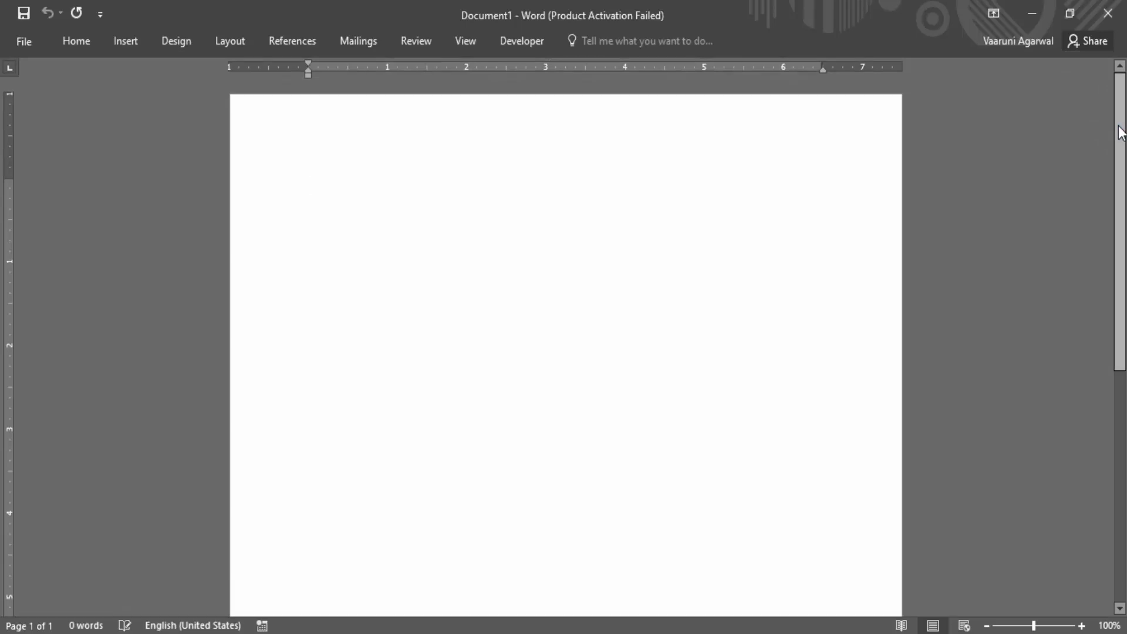
key("ctrl+F1")
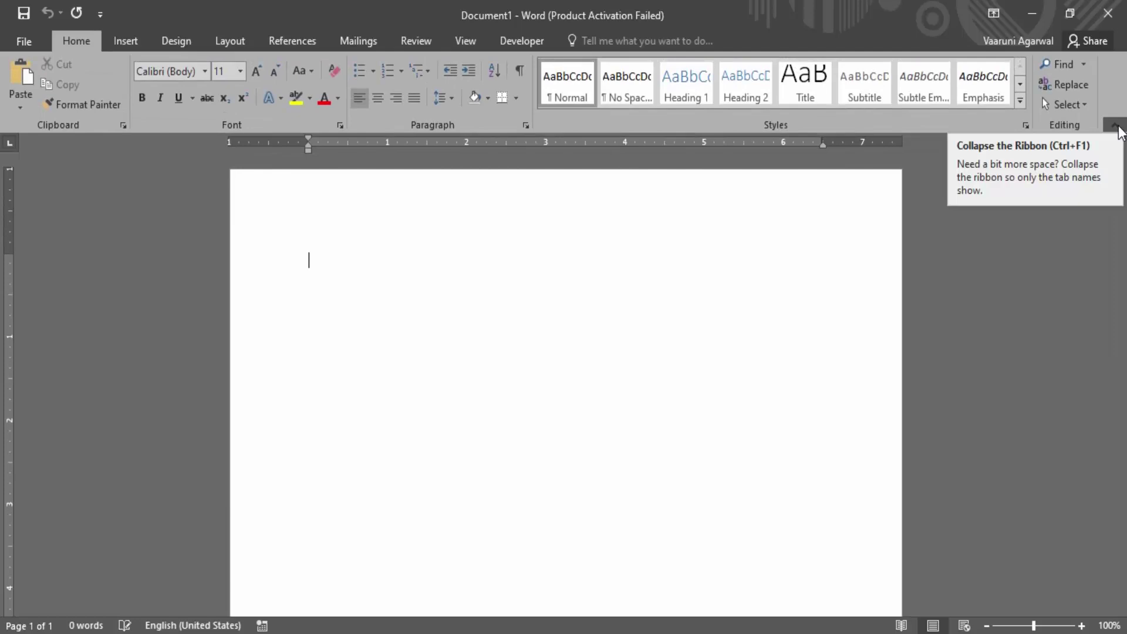